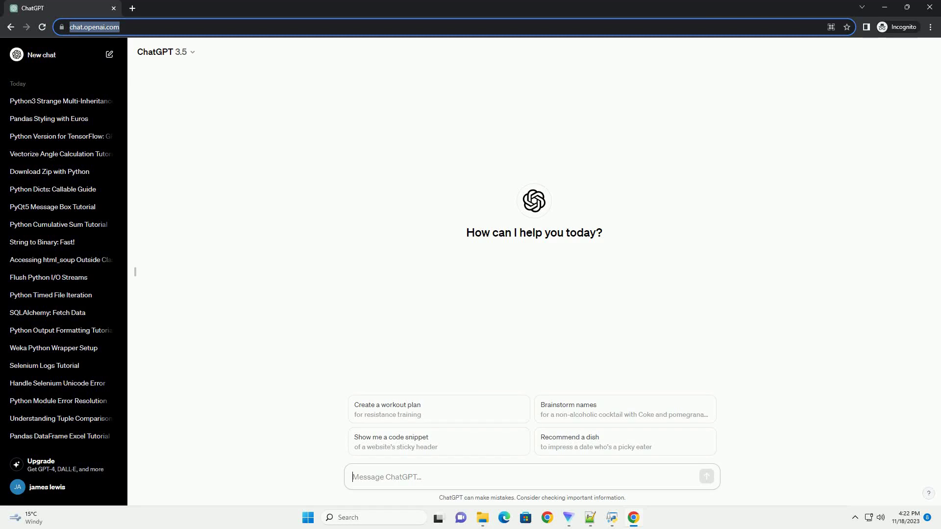
Send the request for an informative tutorial on creating a list of objects in Python.
key("Return")
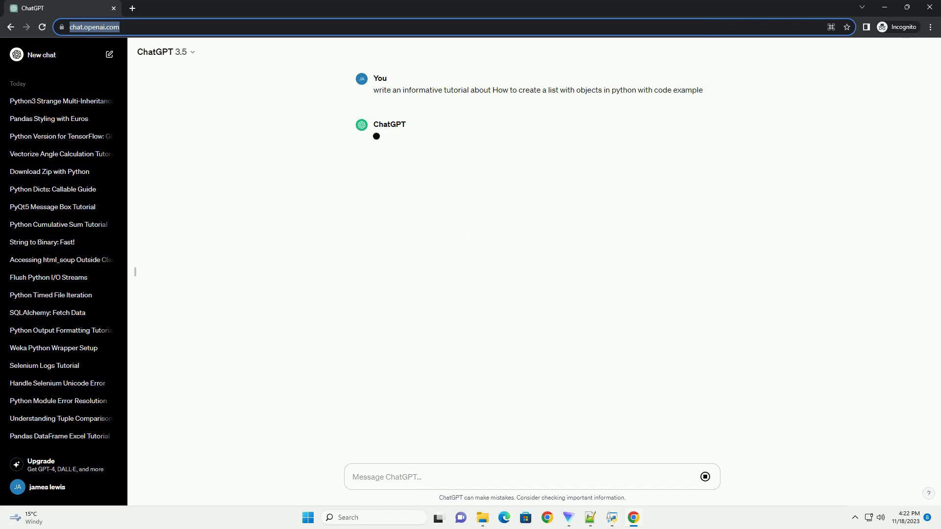